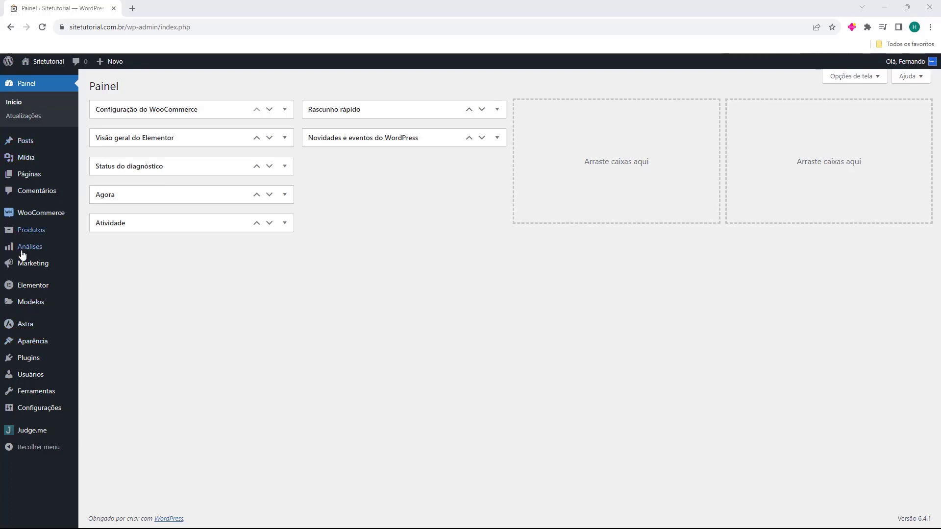
Open the Judge.me app from the WordPress dashboard and go to its Review Widget settings.
left_click(27, 433)
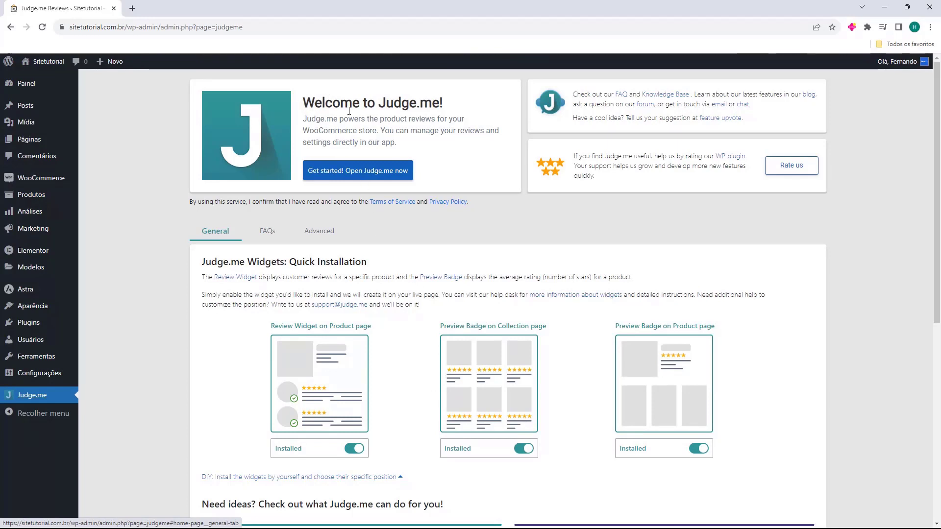
left_click(354, 179)
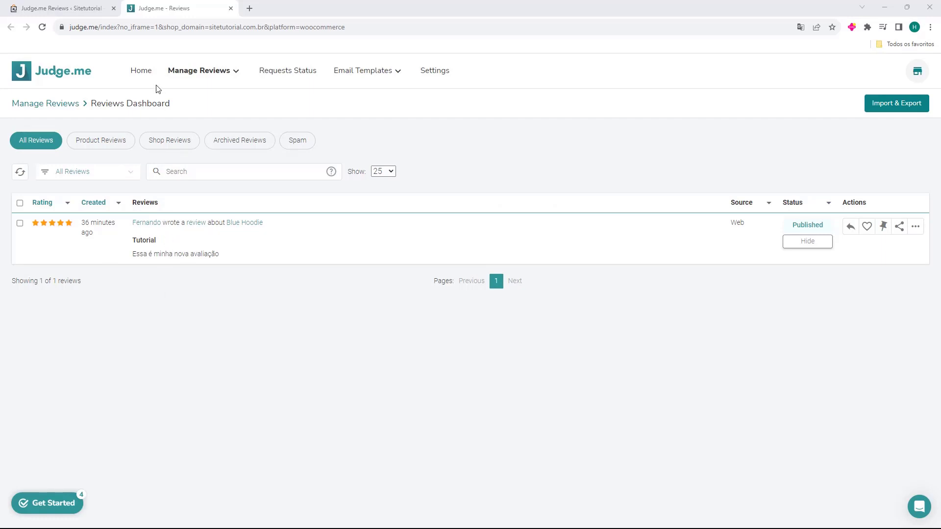
left_click(435, 74)
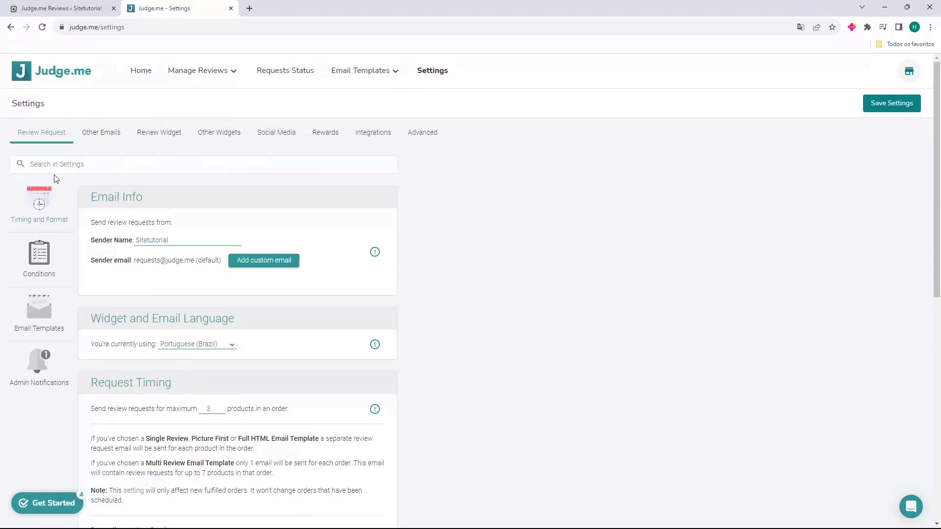
left_click(157, 142)
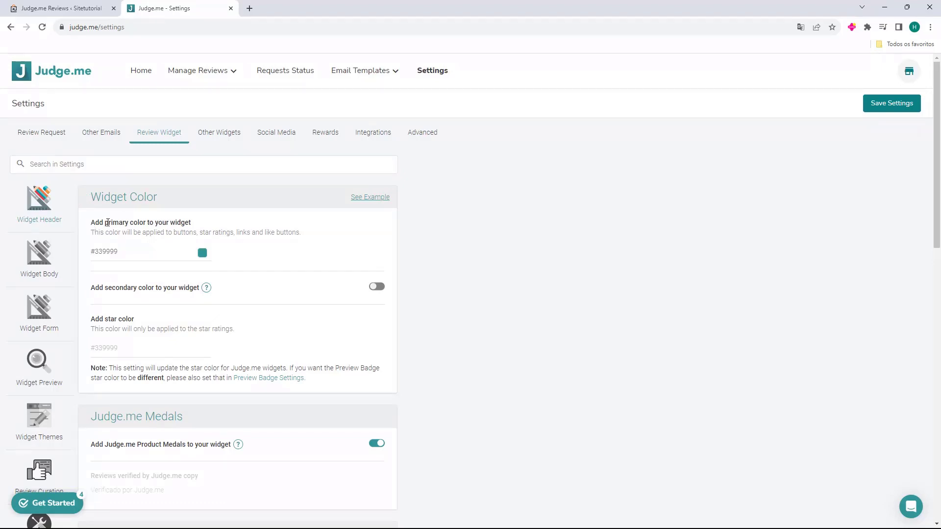
Try a vivid purple, #5000f0, as the review widget's primary color.
left_click(132, 250)
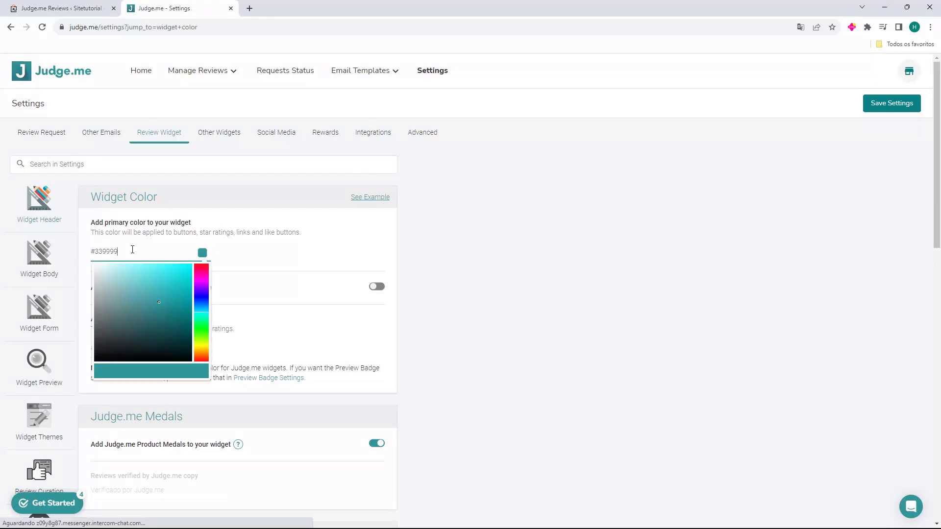
left_click(234, 257)
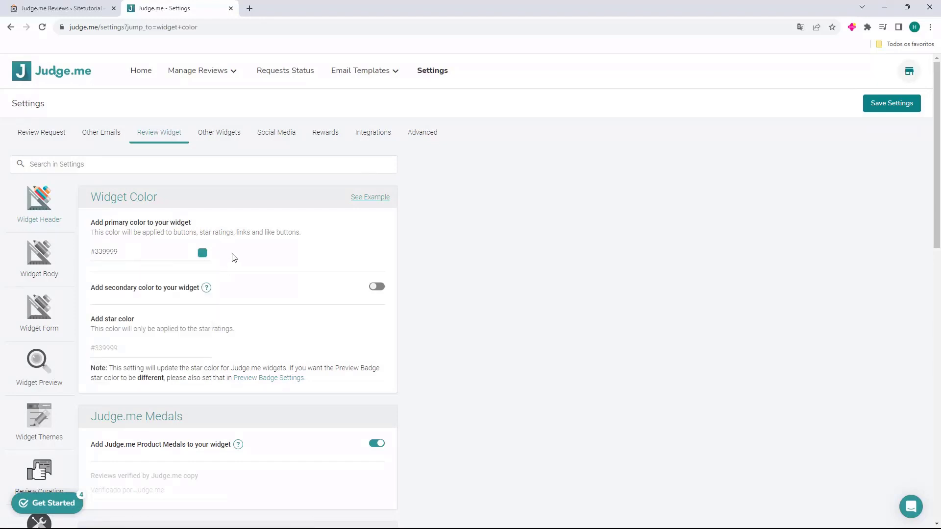
left_click(142, 252)
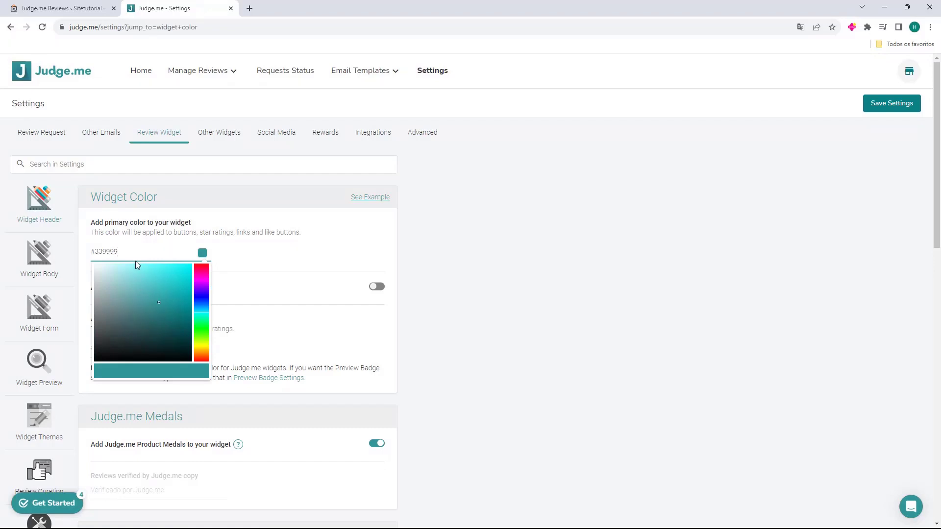
left_click(233, 259)
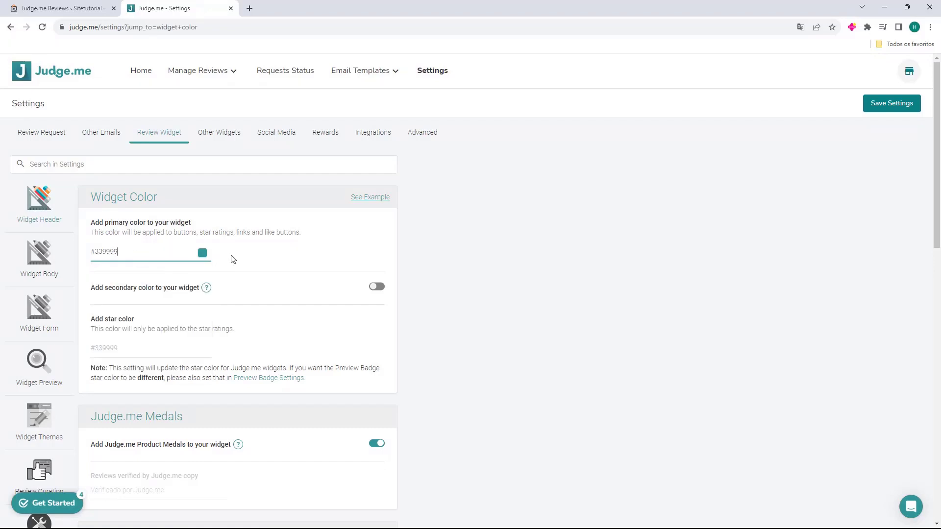
left_click(199, 255)
key("ctrl+a")
type("#3fbbbb")
key("ctrl+a")
type("#5518cf")
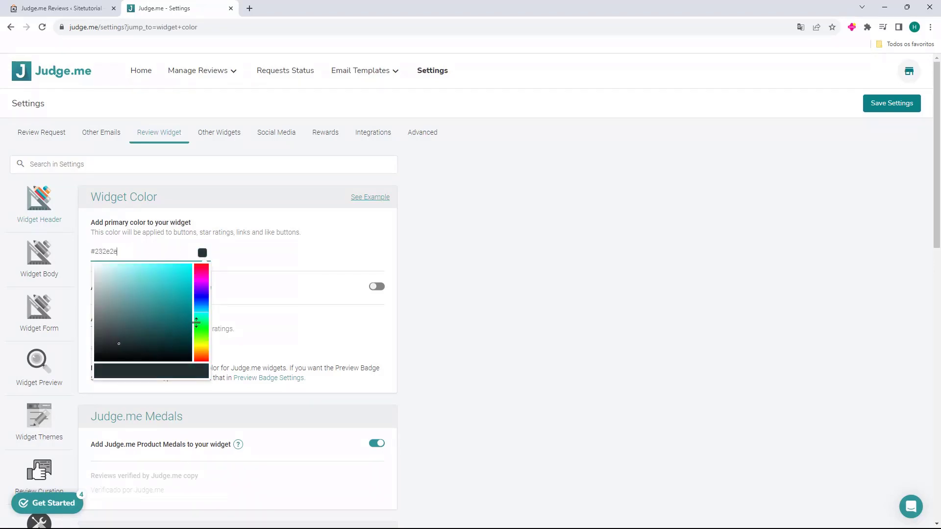
left_click_drag(182, 281, 192, 269)
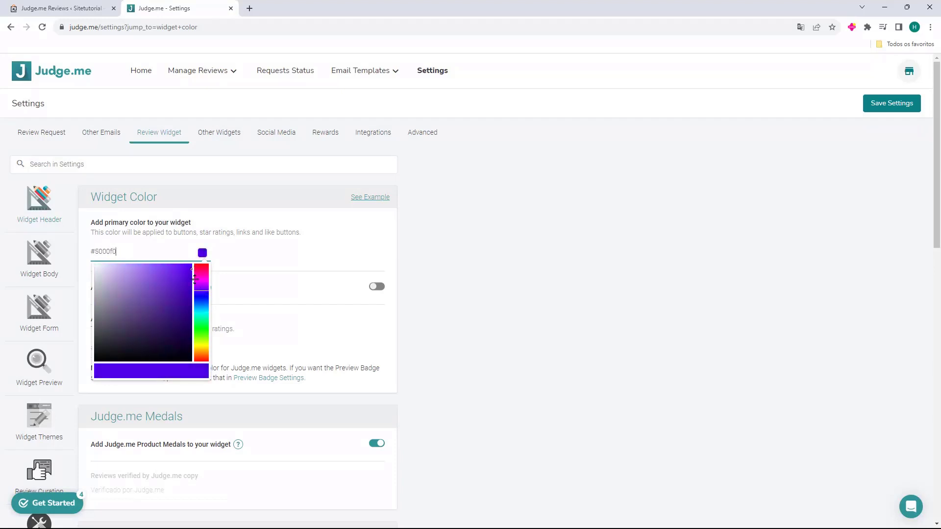
left_click_drag(118, 252, 97, 255)
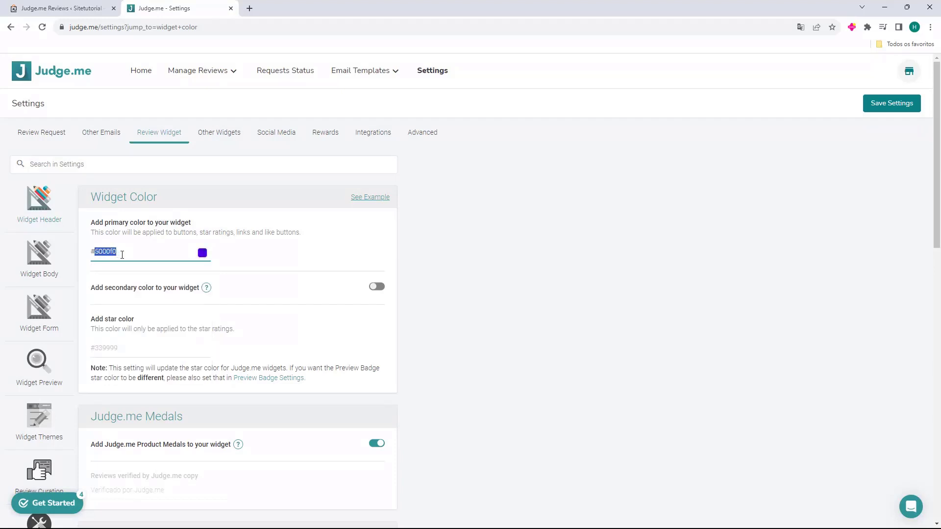
left_click(117, 253)
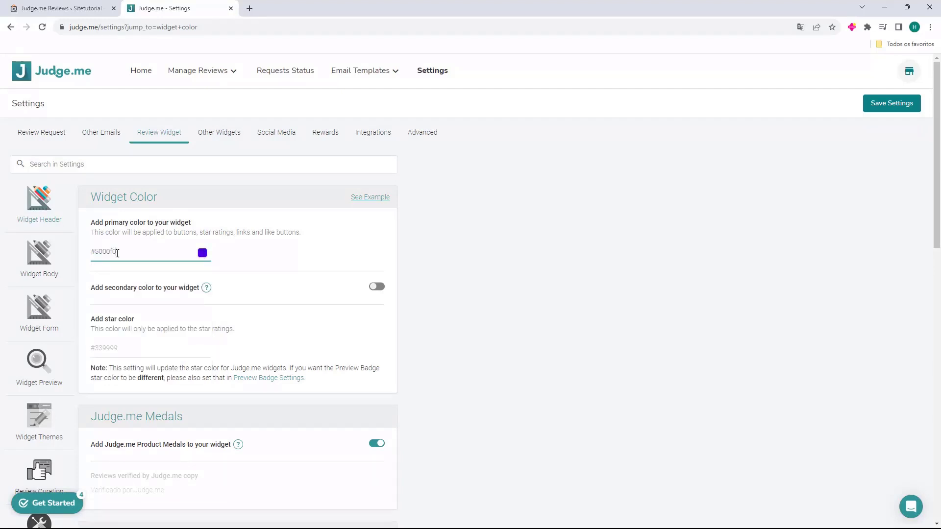
Set the review widget's primary color to black, #000000.
left_click(203, 253)
left_click_drag(96, 358, 90, 372)
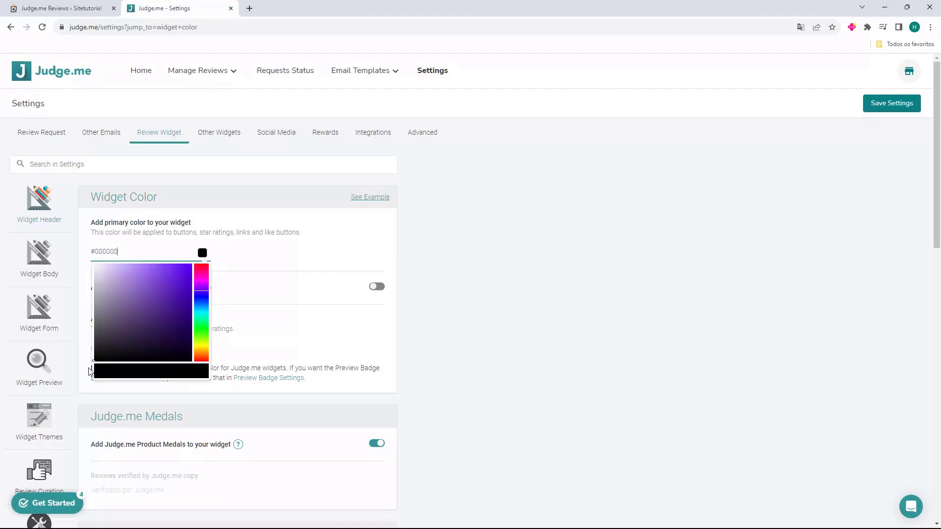
left_click(239, 261)
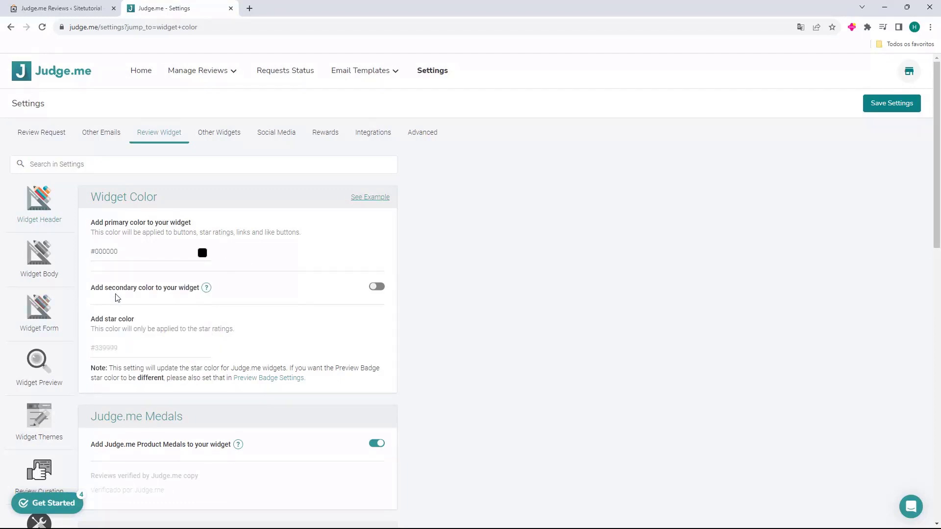
Try enabling the secondary widget color and switch it back off.
left_click(376, 288)
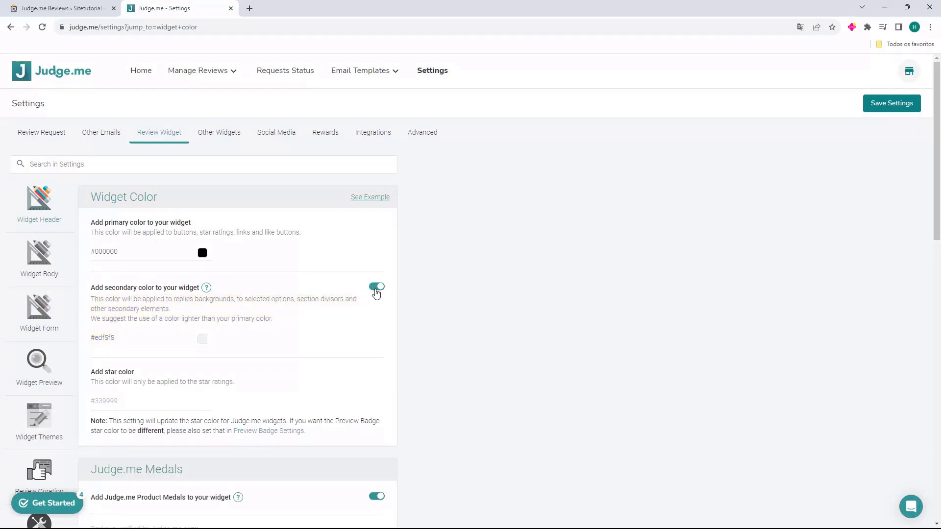
left_click(376, 288)
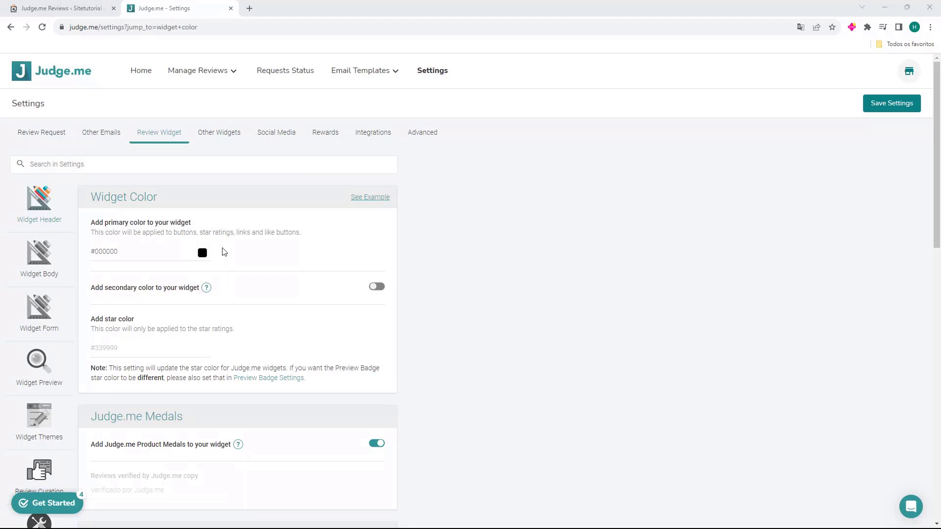
Set the review widget's star color to yellow, #ece600.
left_click(119, 347)
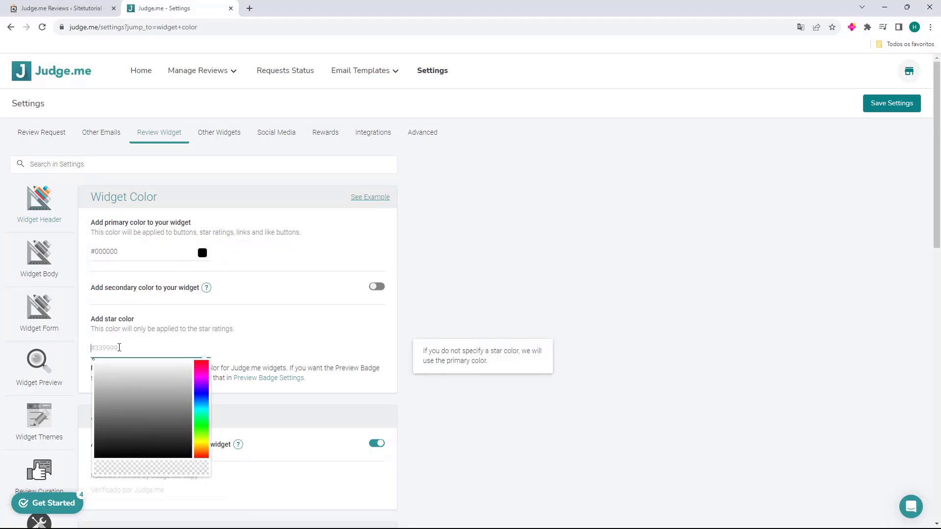
mouse_move(203, 439)
left_mouse_down()
mouse_move(177, 428)
mouse_move(191, 418)
mouse_move(192, 431)
mouse_move(199, 359)
mouse_move(199, 367)
left_mouse_up()
left_click(204, 443)
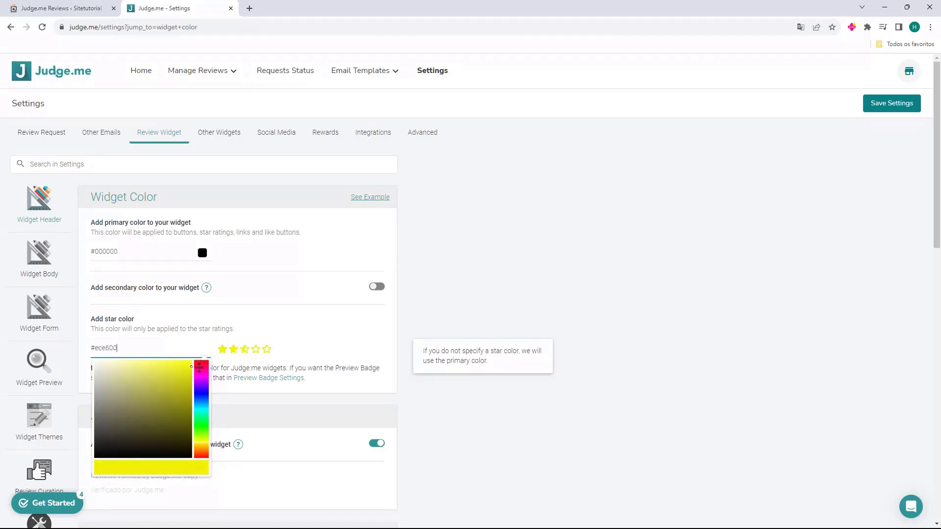
left_click(237, 359)
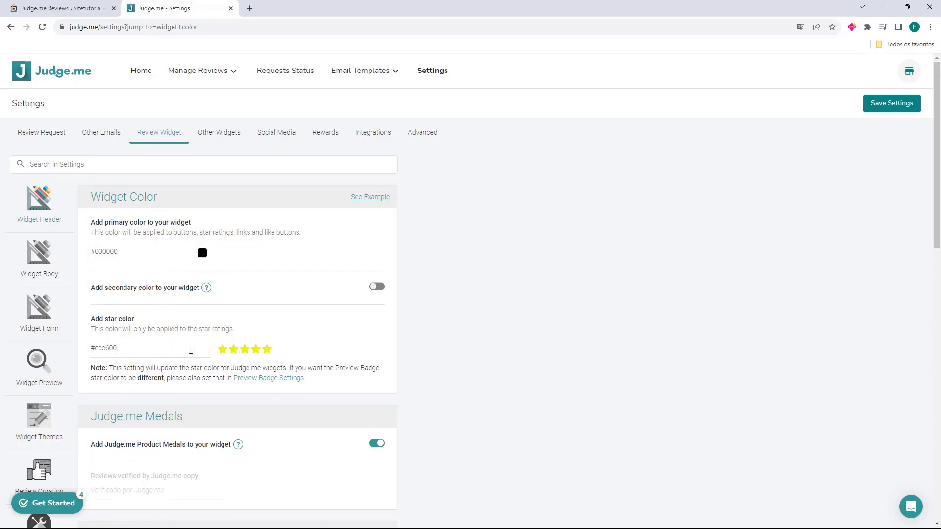
Copy the widget's star color code ece600 and apply it as the badge star color in the Preview Badge settings.
double_click(117, 349)
key("ctrl+c")
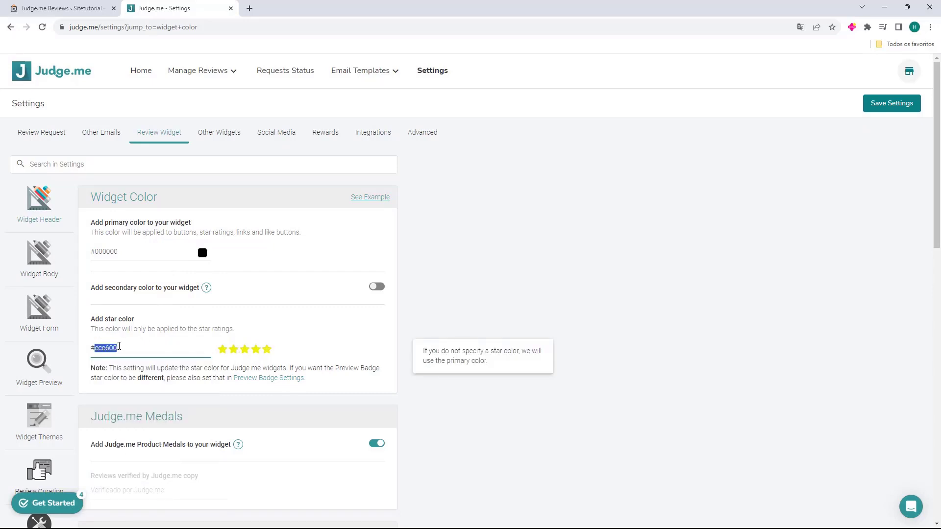
left_click(171, 315)
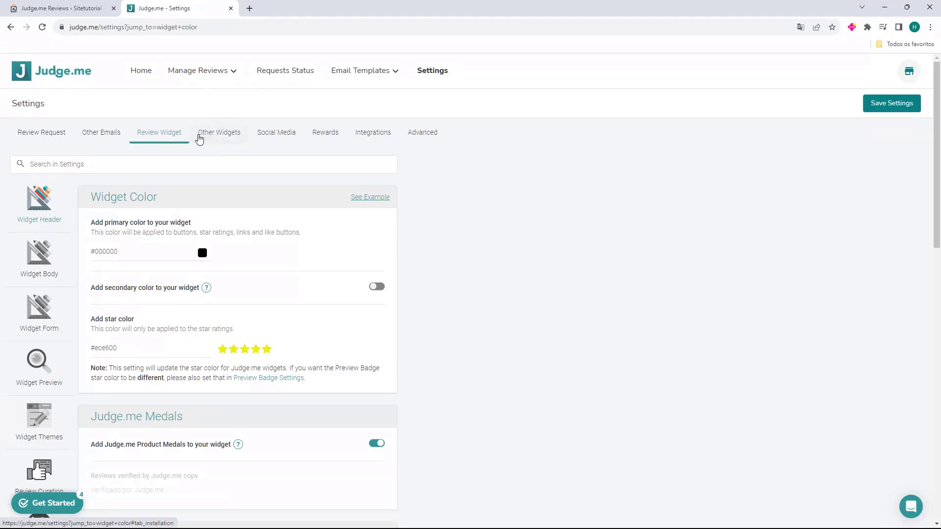
left_click(219, 140)
scroll(189, 264, "down", 1)
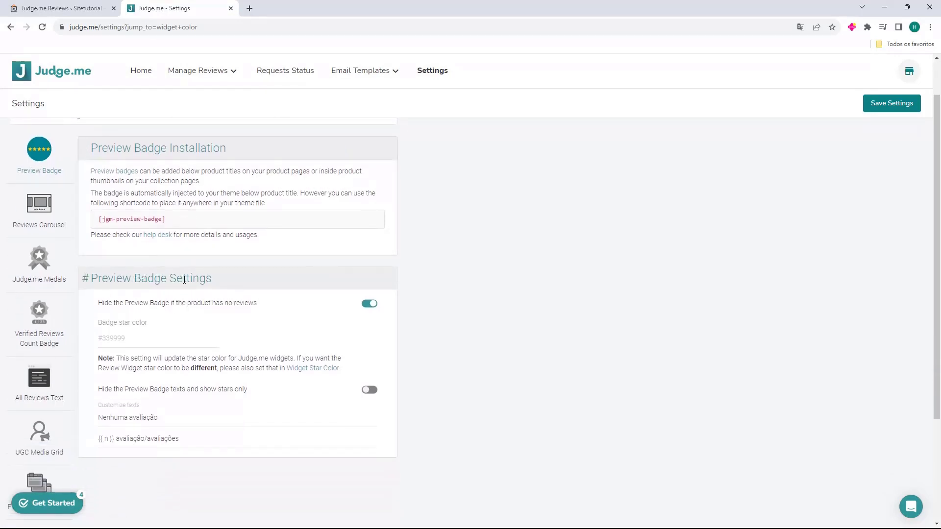
left_click_drag(102, 324, 139, 324)
left_click(128, 330)
left_click(127, 338)
key("ctrl+v")
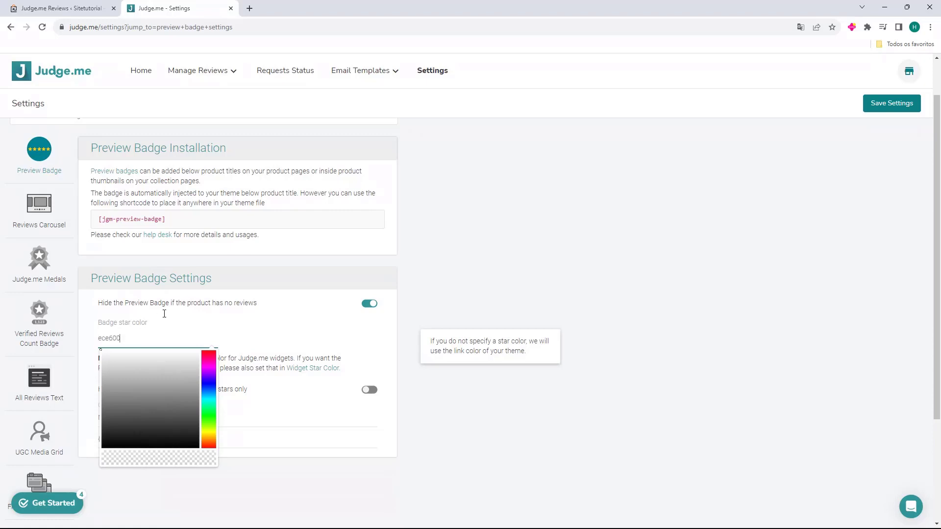
left_click(180, 320)
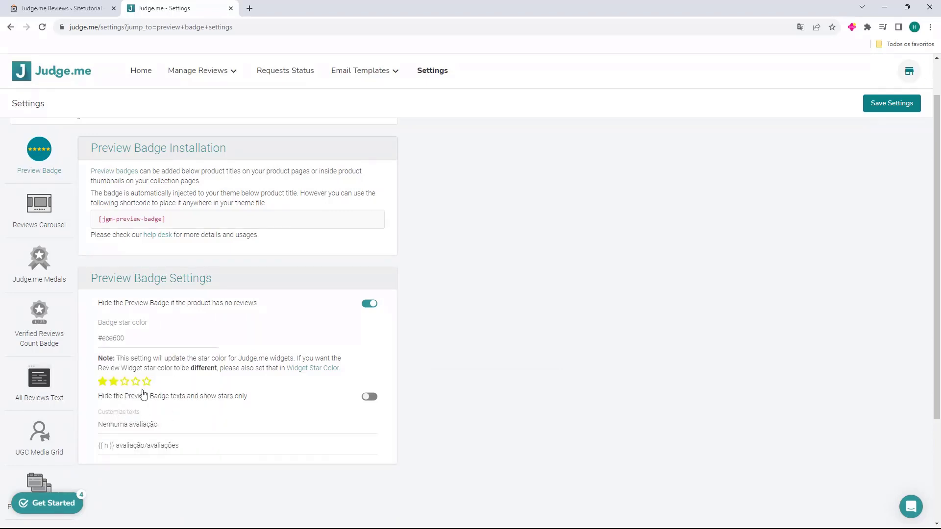
Return to the widget star color setting through the Preview Badge note and save the settings.
left_click(313, 368)
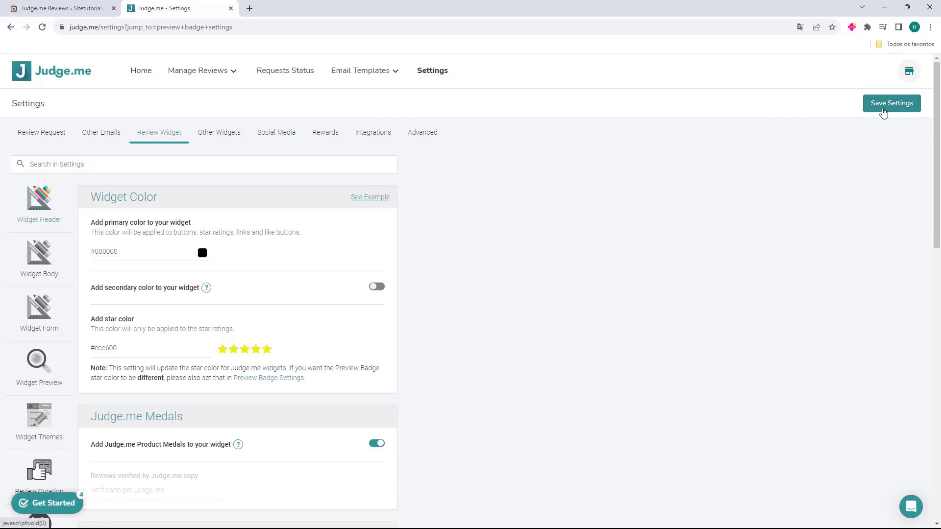
left_click(884, 112)
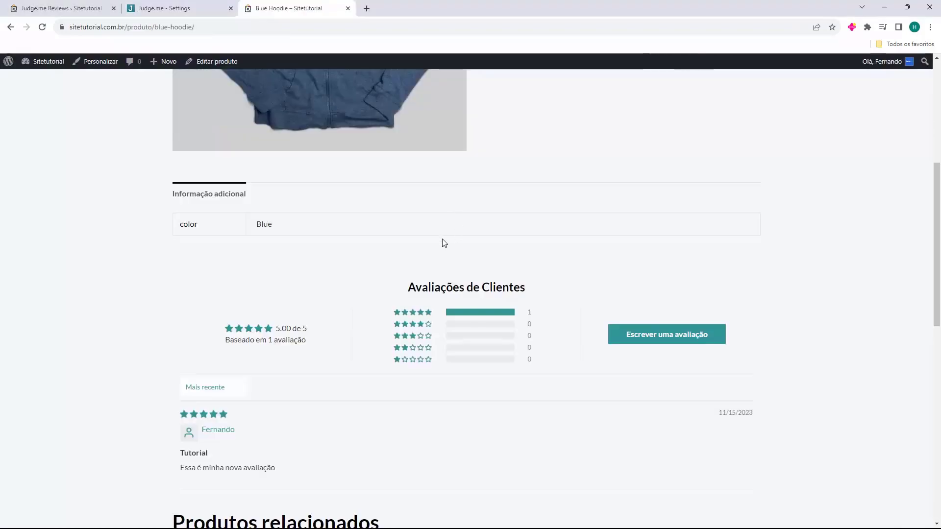
Look over the reviews on the Blue Hoodie product page and reload it to check the saved colors.
scroll(513, 366, "up", 6)
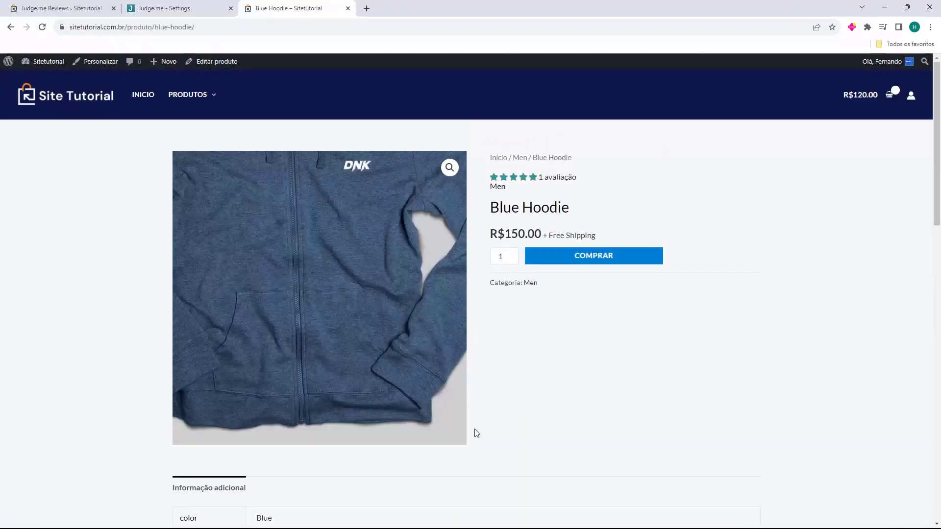
scroll(616, 269, "down", 7)
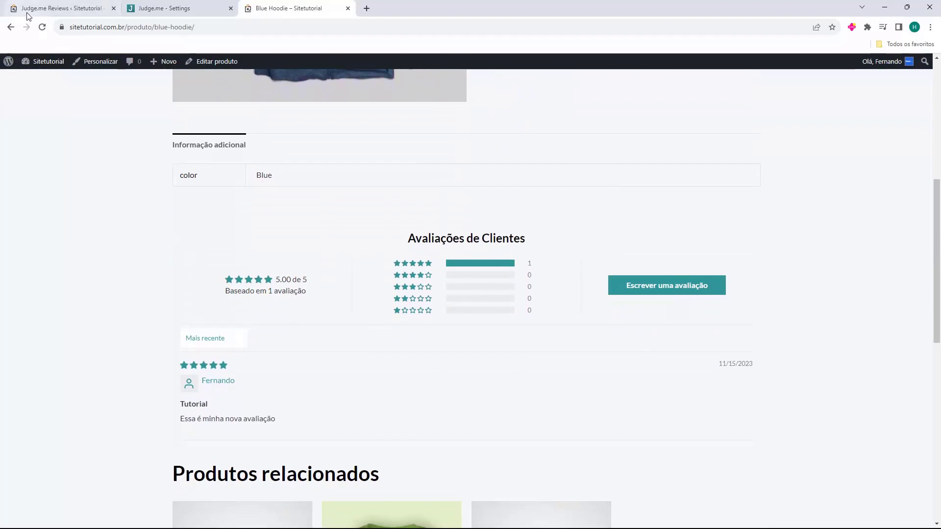
left_click(42, 30)
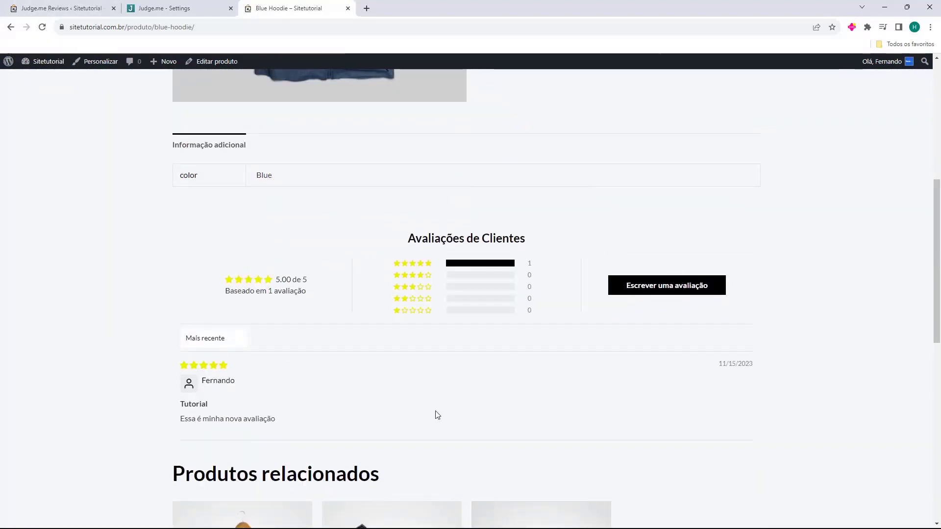
Check the colors of the review form, close it without submitting, and review the product page's rating stars.
left_click(676, 298)
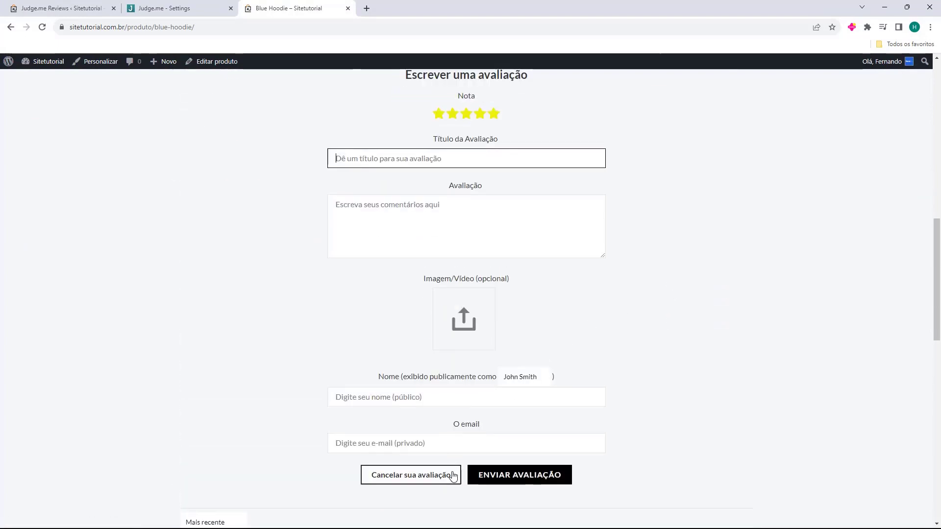
left_click(448, 478)
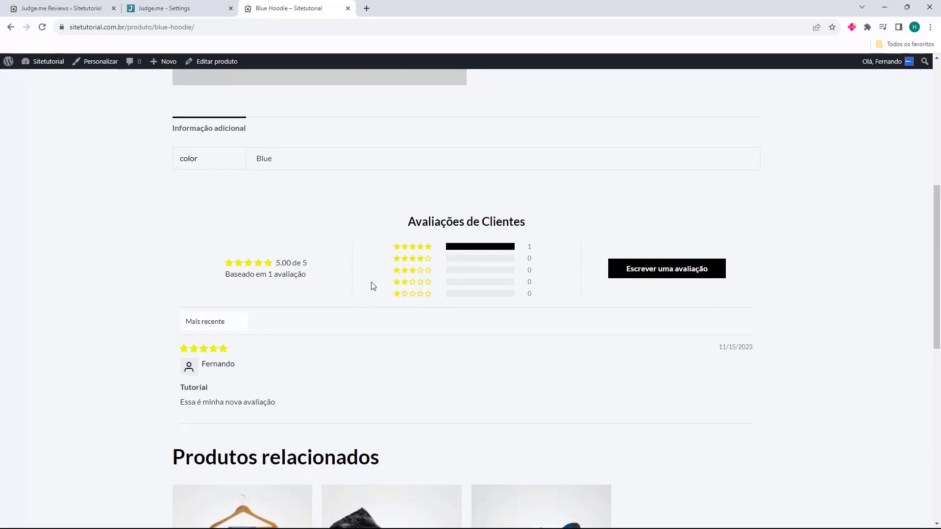
scroll(574, 376, "up", 5)
scroll(625, 390, "down", 6)
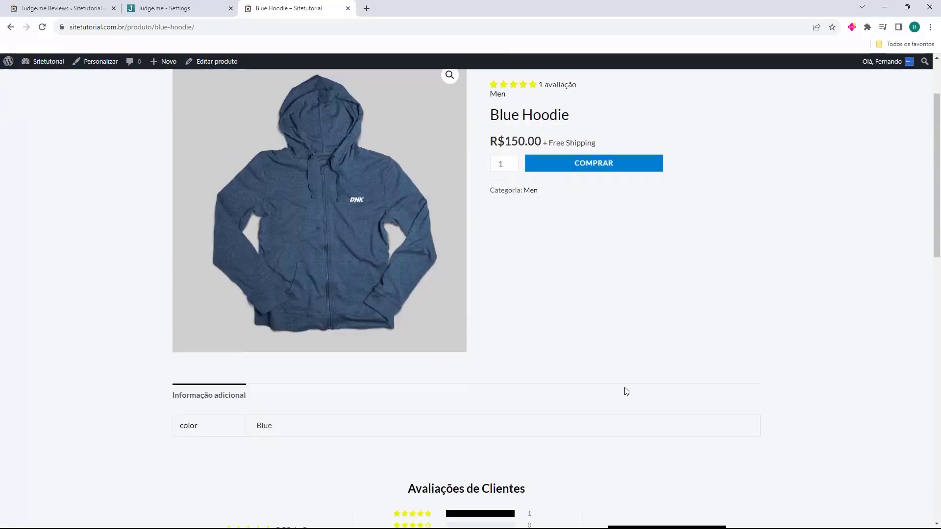